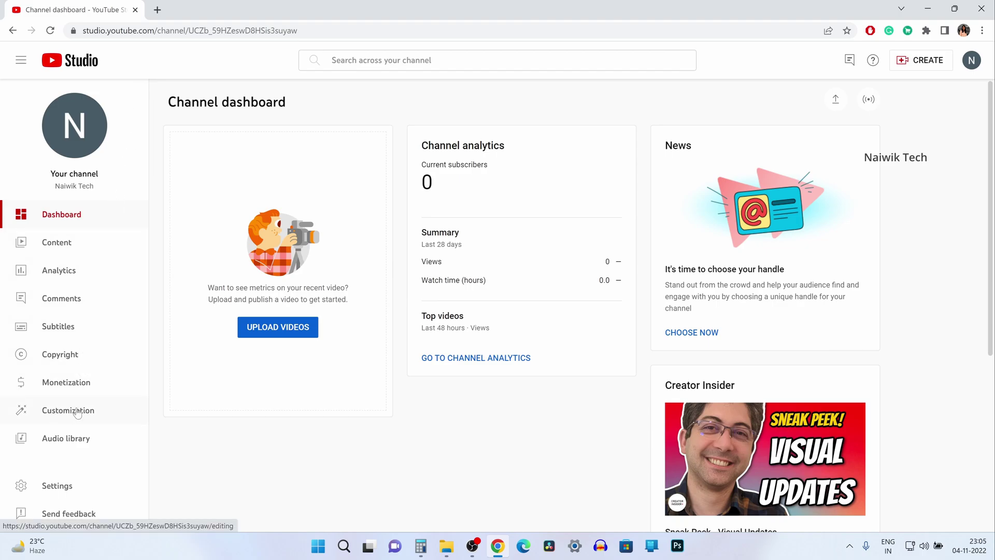
# Go to the Branding tab of the channel Customization settings
pyautogui.click(76, 412)
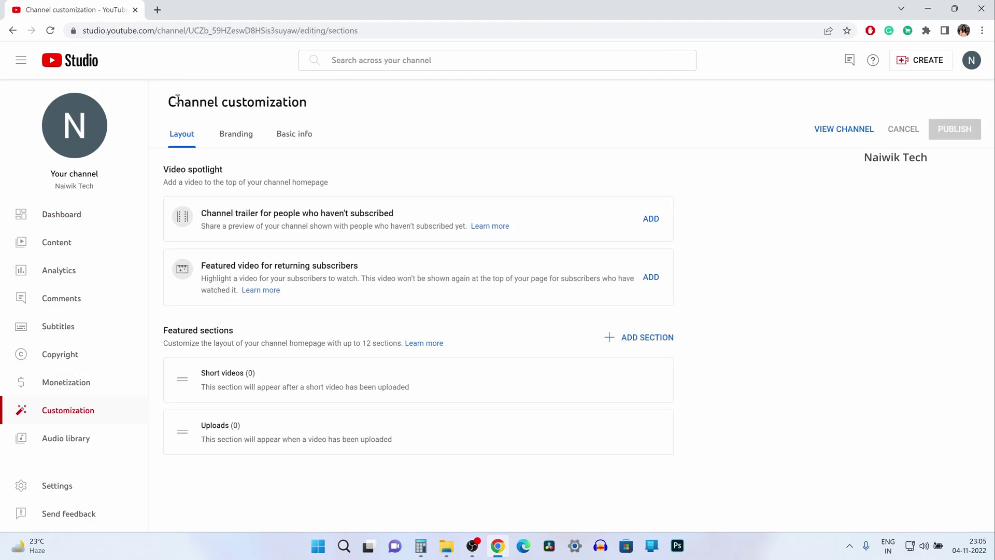
pyautogui.click(242, 142)
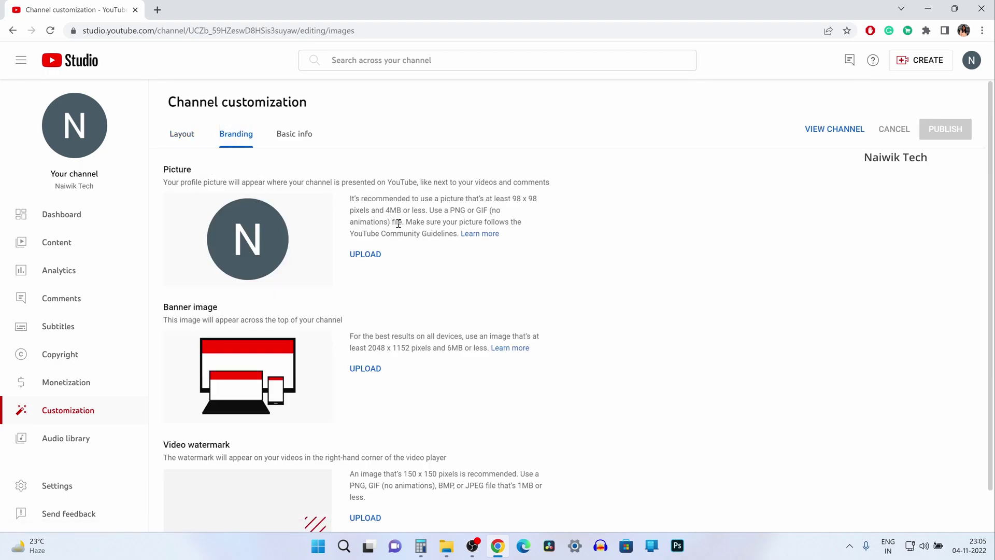
pyautogui.moveTo(191, 168); pyautogui.dragTo(161, 169)
pyautogui.click(406, 209)
# Upload 'Naiwik Tech Logo' from the Thumbnails folder as the new profile picture
pyautogui.click(375, 257)
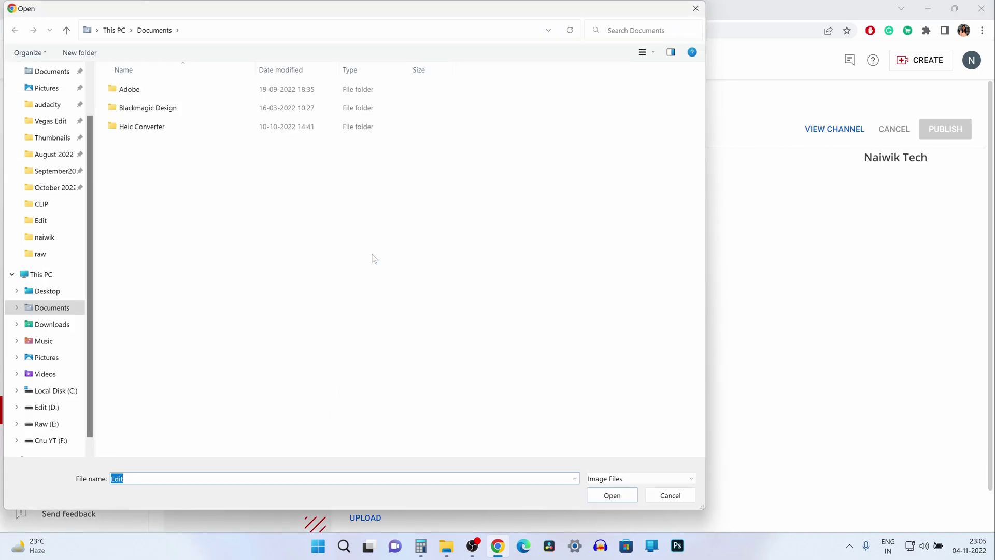
pyautogui.click(52, 137)
pyautogui.click(397, 112)
pyautogui.click(627, 496)
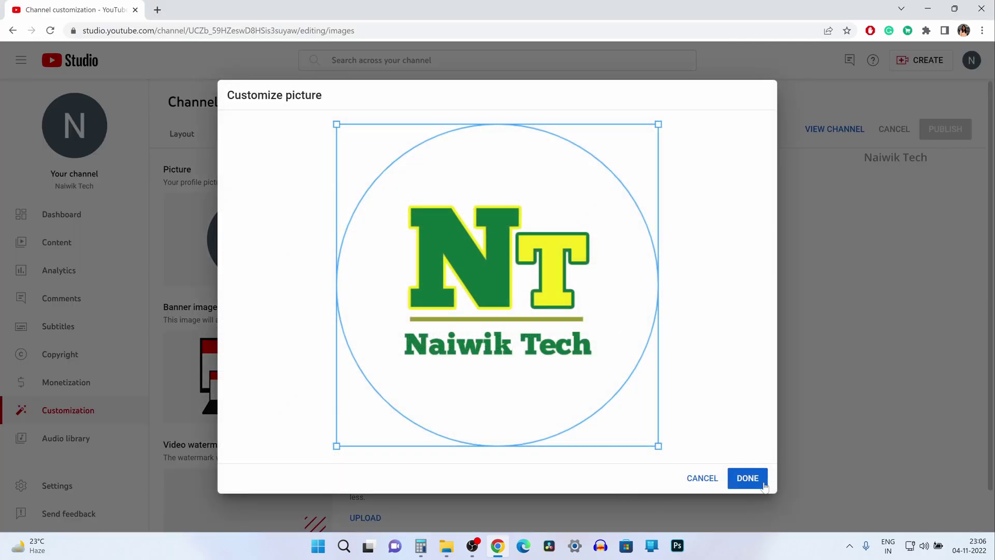
# Resize the crop box to cover the entire Naiwik Tech logo and confirm the crop
pyautogui.moveTo(663, 420); pyautogui.dragTo(580, 308)
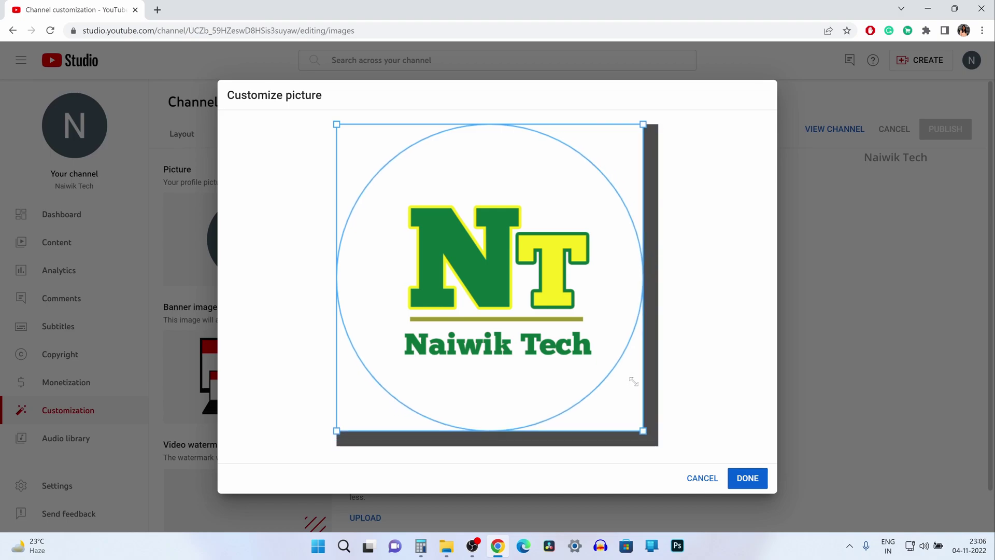
pyautogui.moveTo(612, 350); pyautogui.dragTo(728, 493)
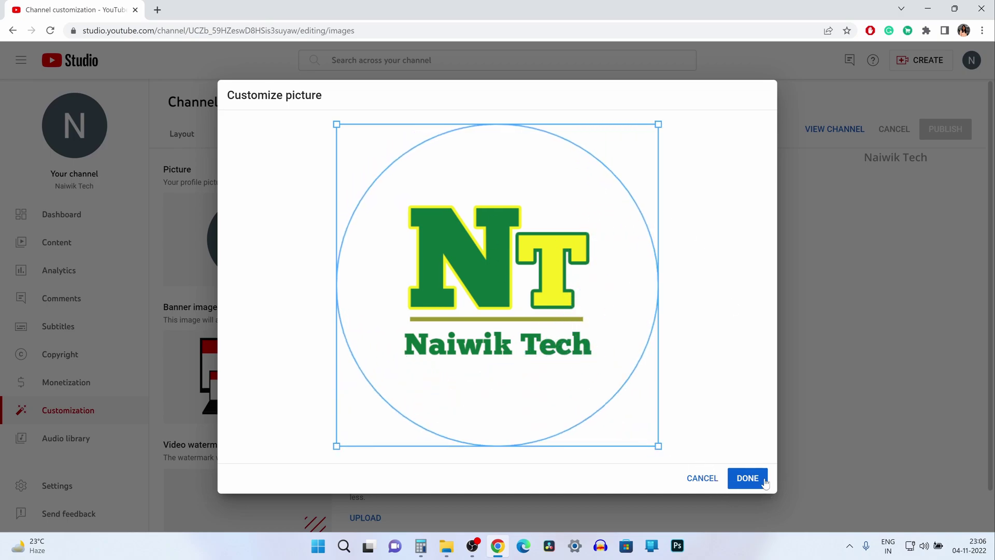
pyautogui.click(747, 478)
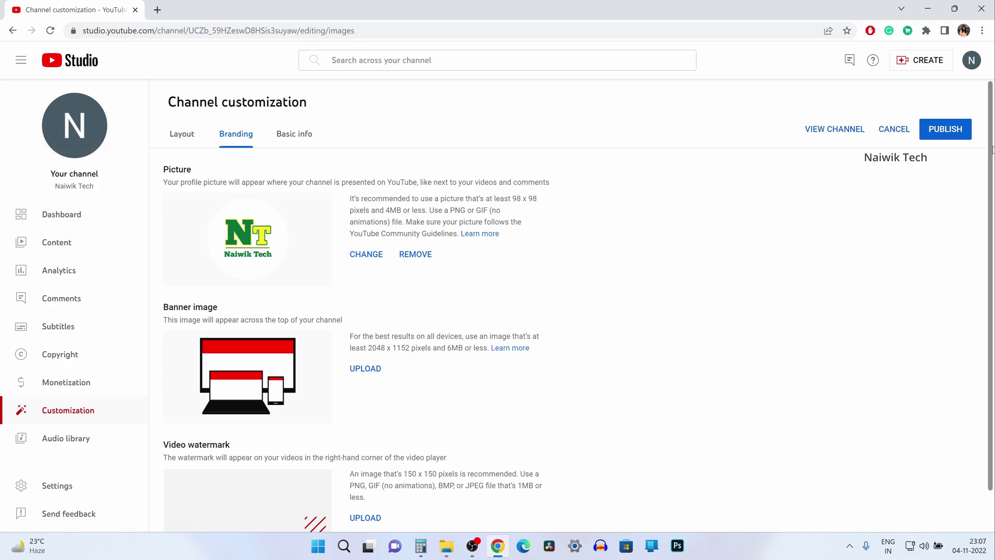
# Publish the Naiwik Tech logo profile picture and return to the Dashboard
pyautogui.click(959, 136)
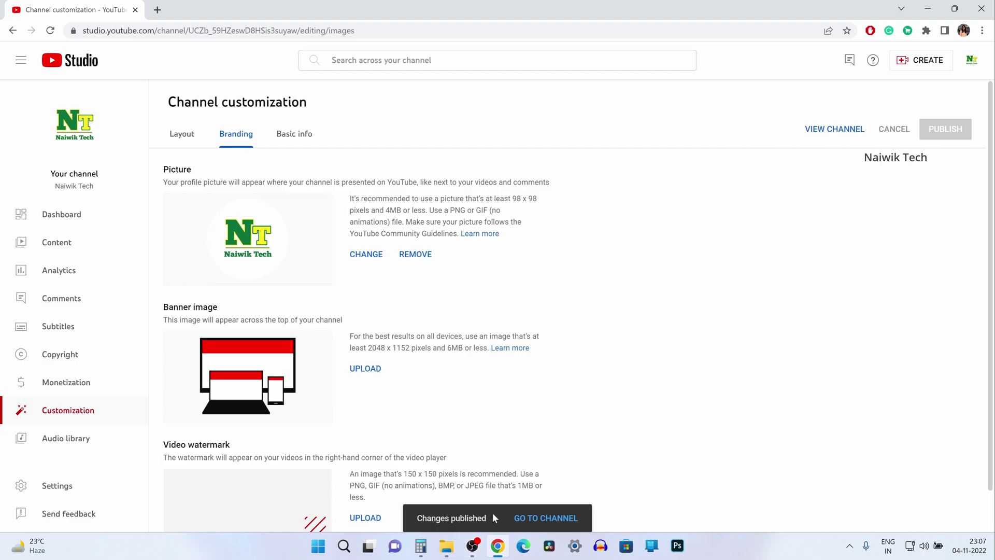
pyautogui.click(51, 221)
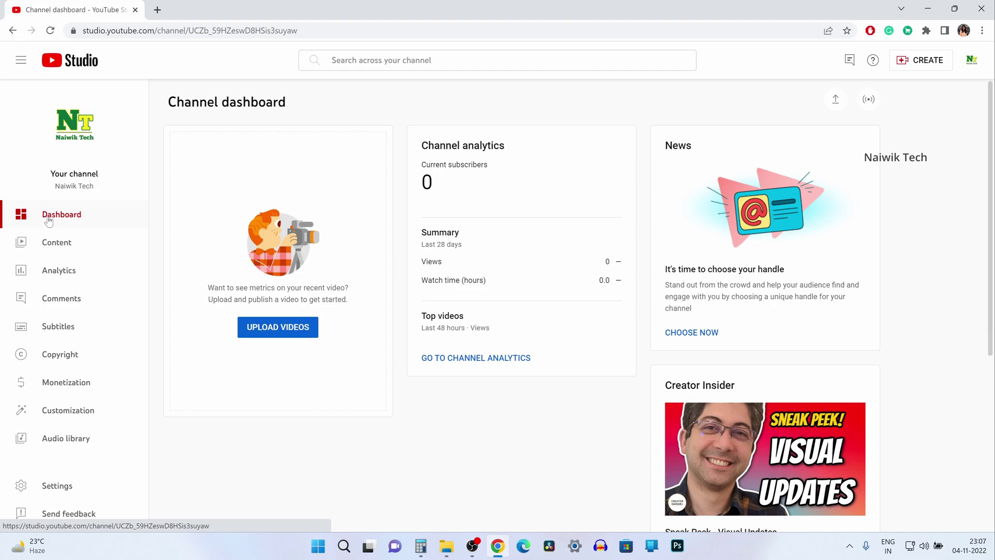